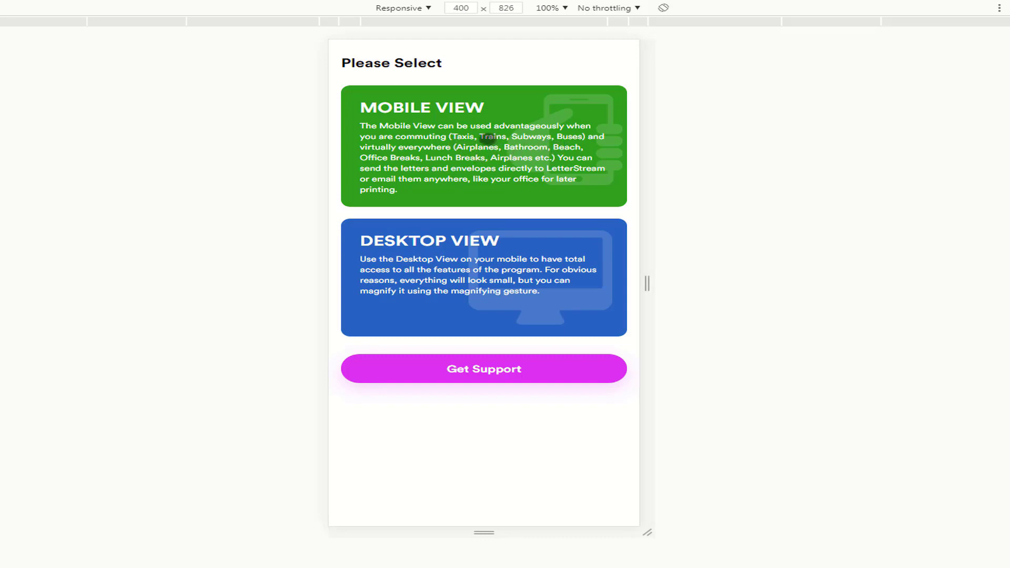
Choose the mobile version and log in with the autofilled username and password.
click(487, 136)
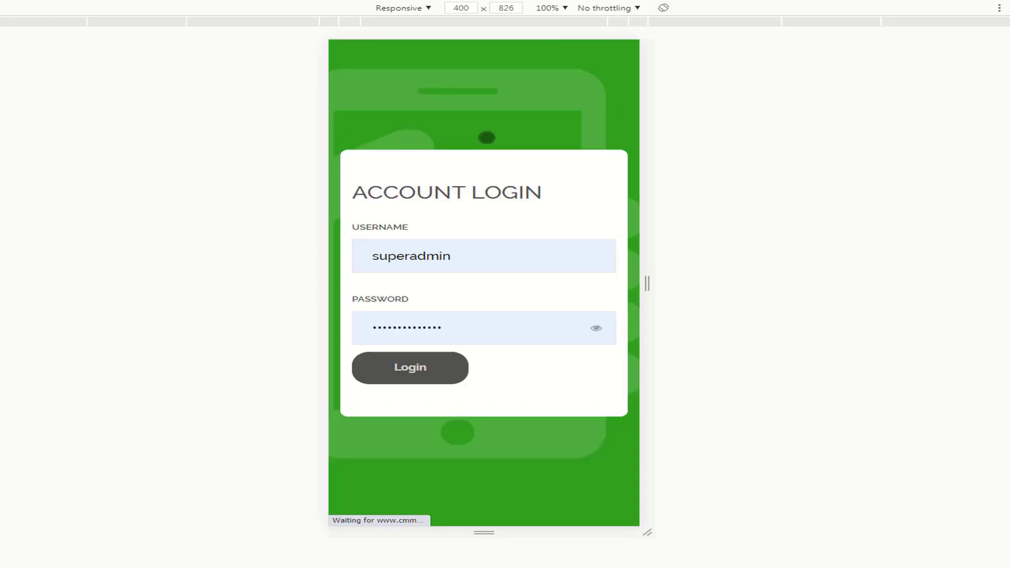
click(416, 374)
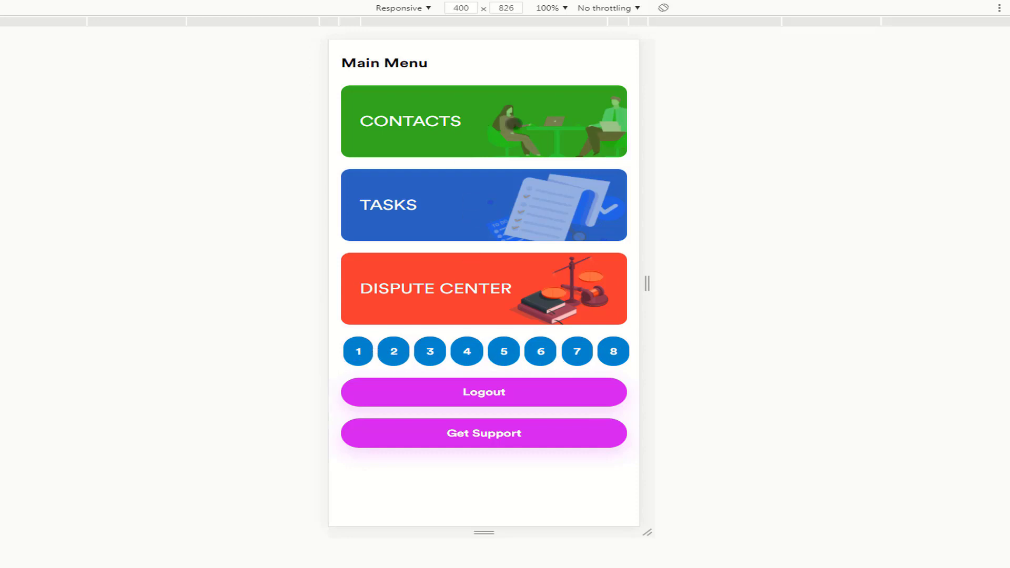
Filter Contacts by Active, Leads and Dues, then sort to show all 14 again.
click(509, 128)
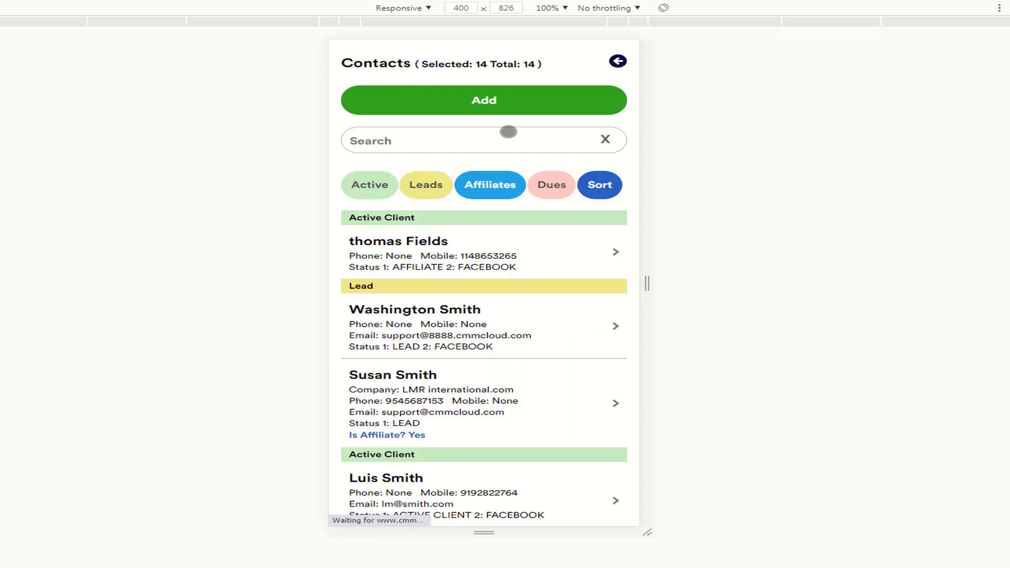
click(374, 190)
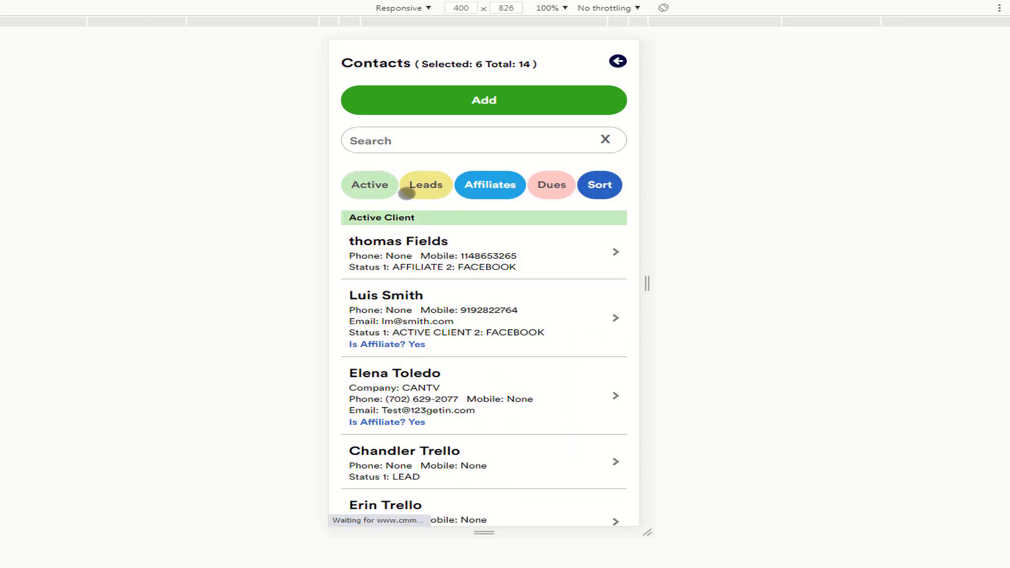
click(424, 190)
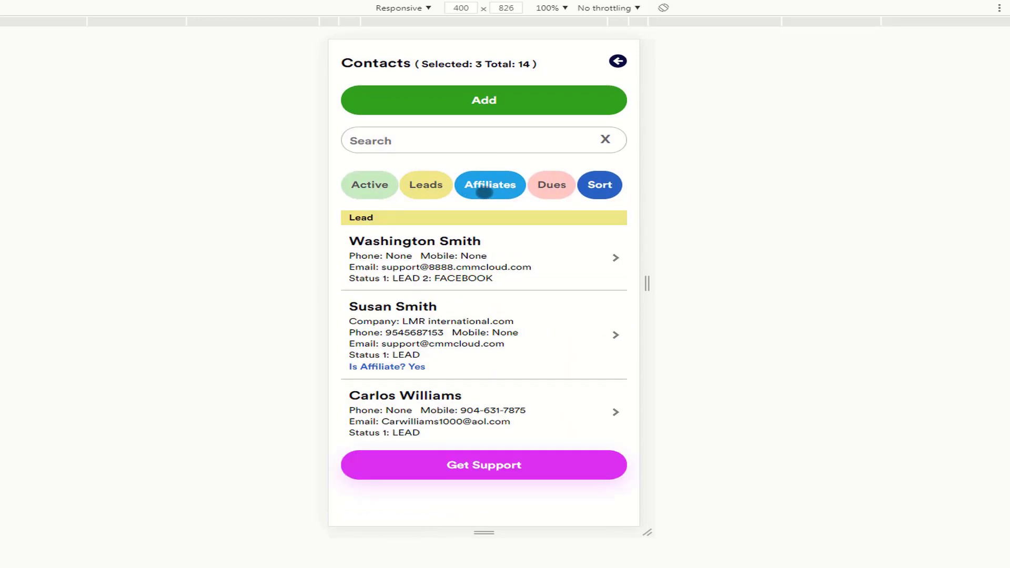
click(551, 186)
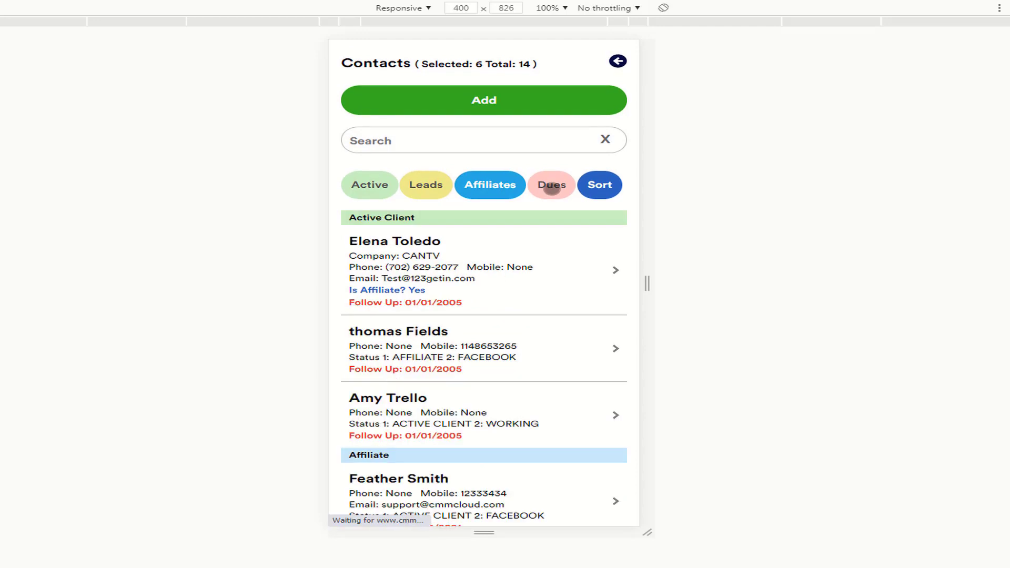
click(614, 196)
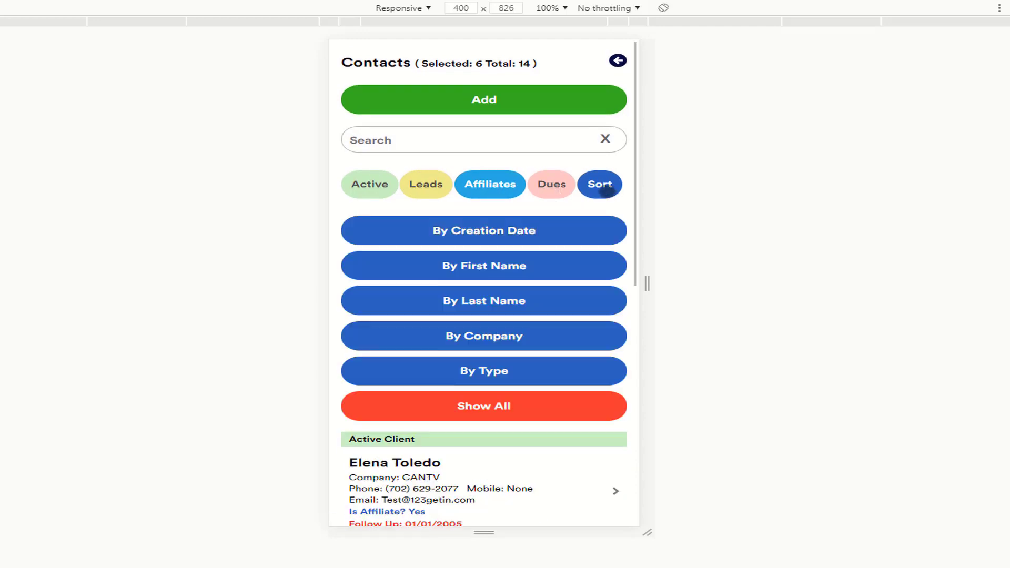
click(373, 193)
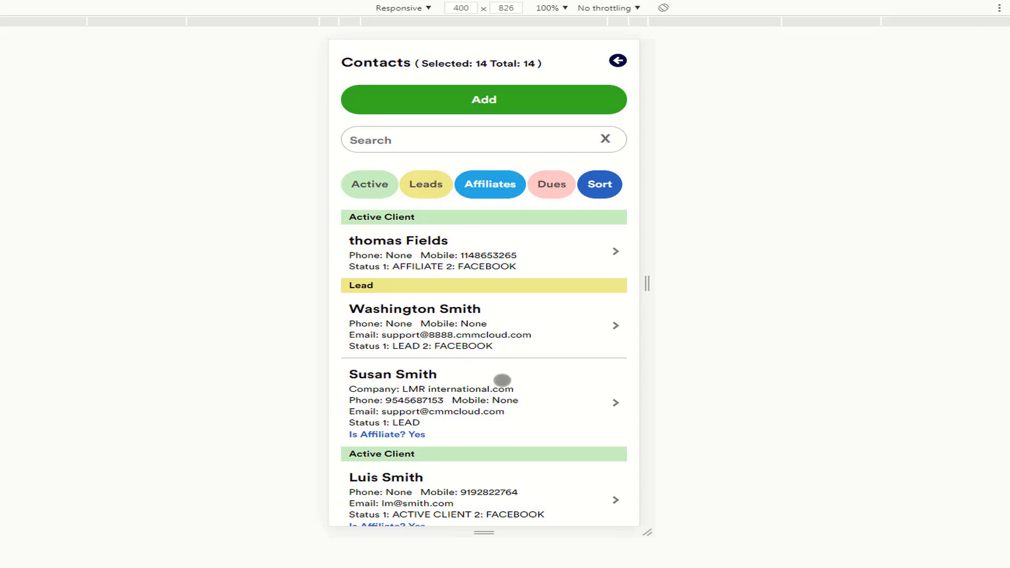
click(481, 388)
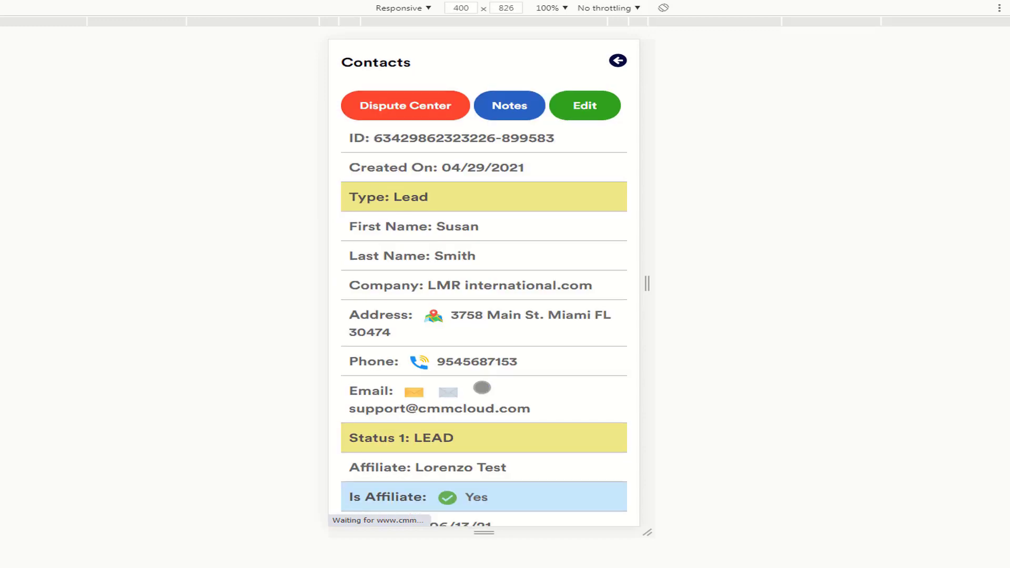
click(437, 393)
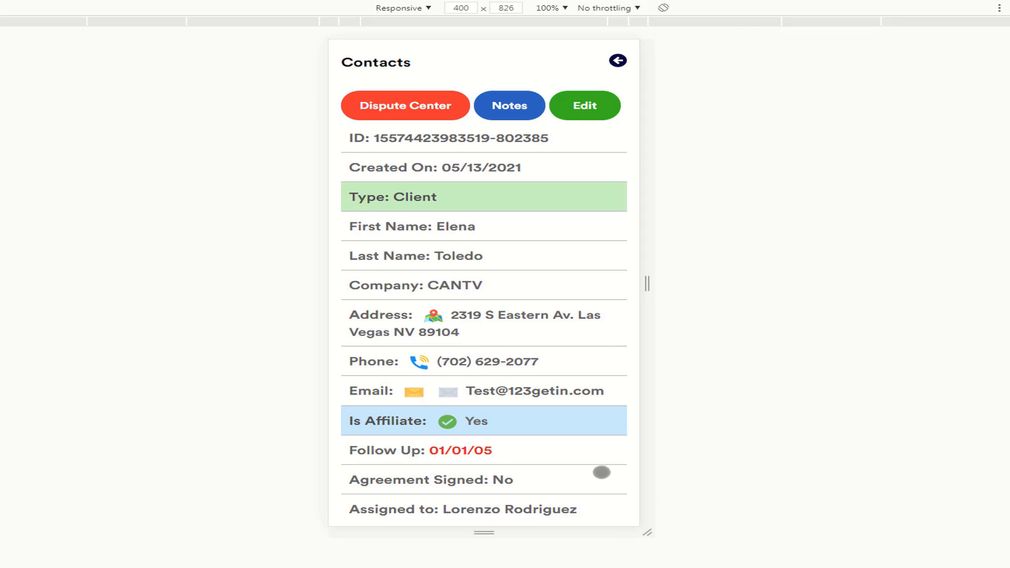
scroll(602, 470, down, 1)
scroll(602, 471, up, 1)
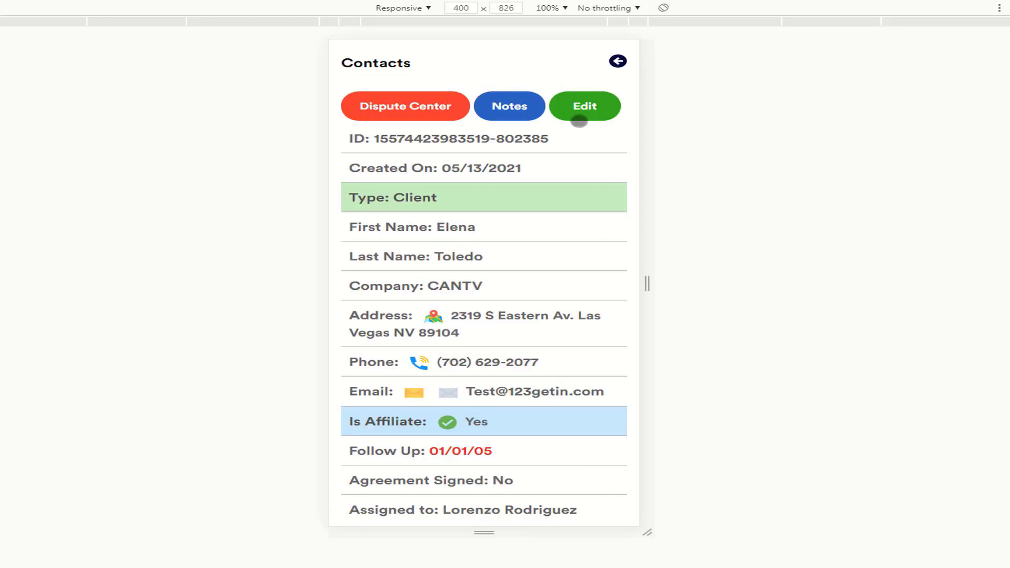
click(584, 113)
scroll(502, 401, down, 2)
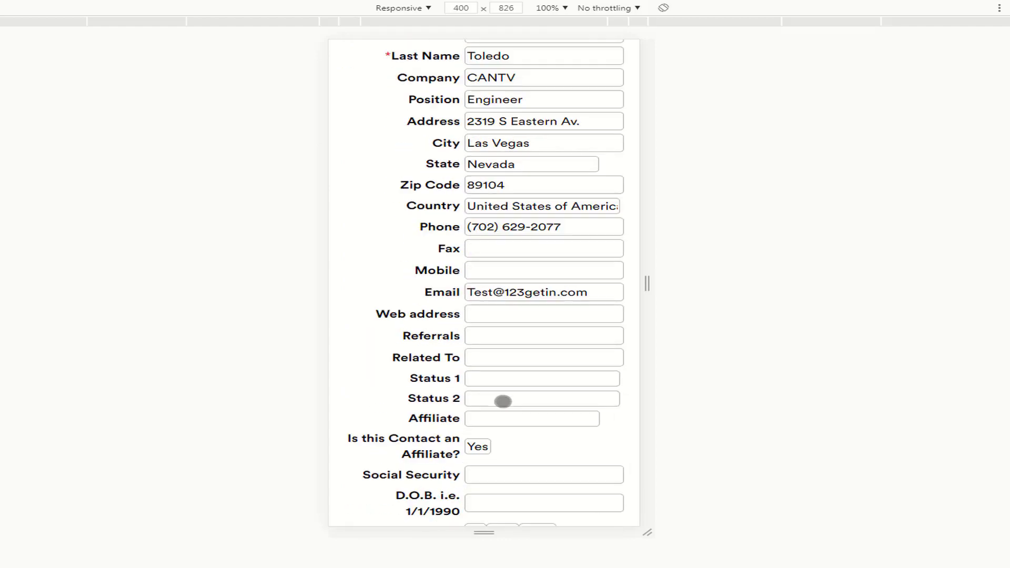
scroll(503, 402, down, 4)
scroll(502, 401, up, 4)
scroll(502, 402, up, 2)
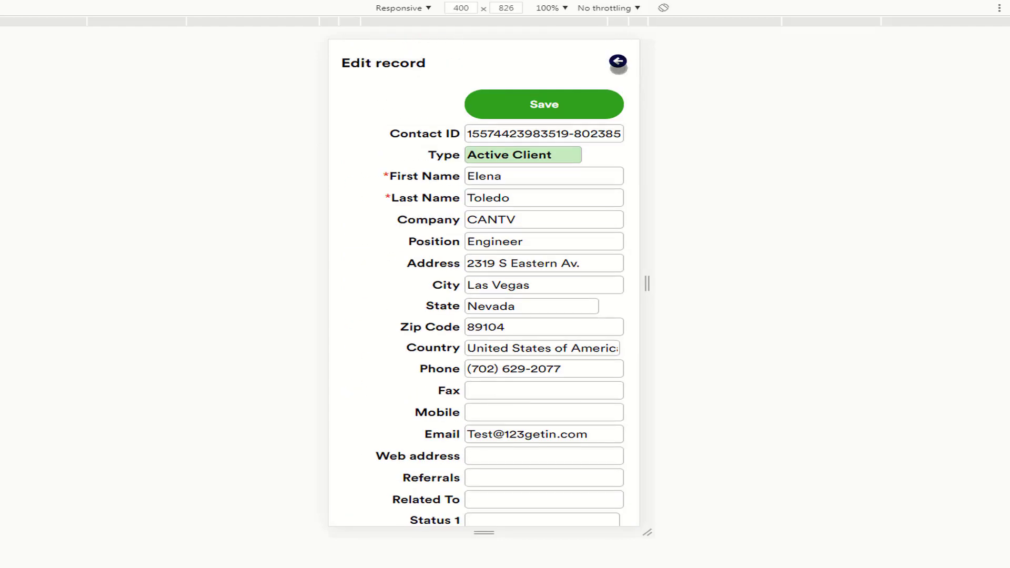
click(617, 61)
click(507, 109)
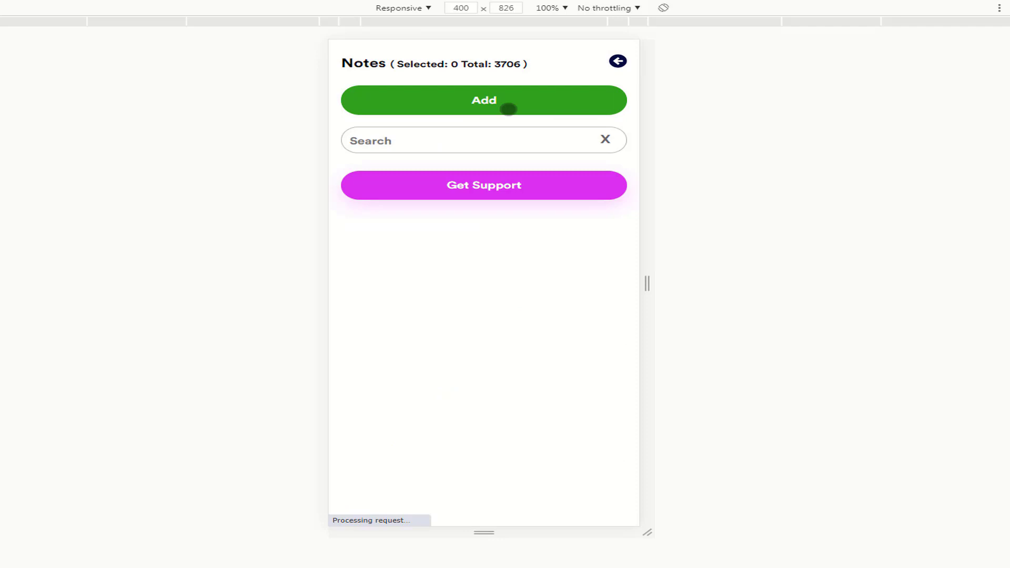
click(428, 100)
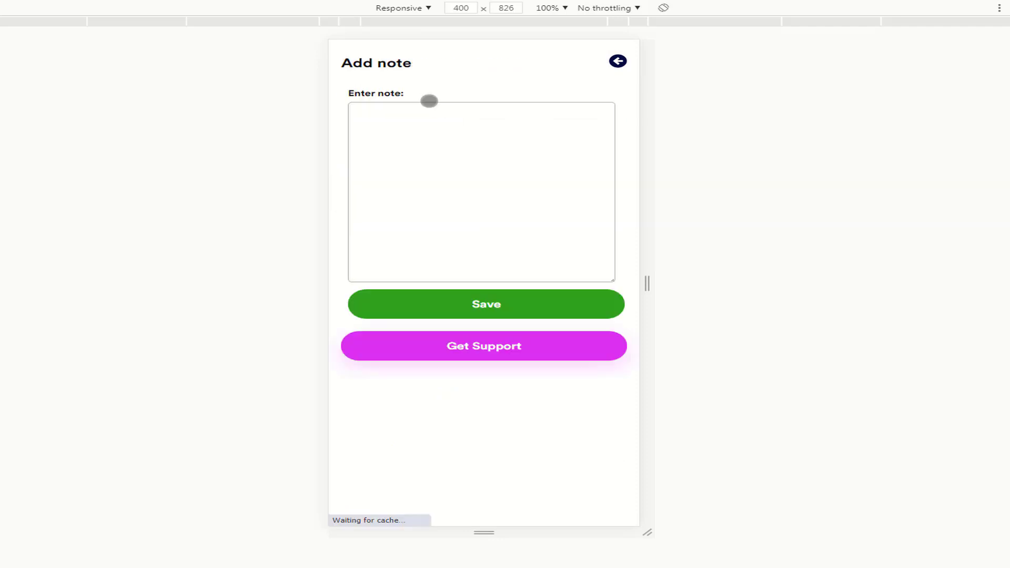
click(385, 108)
text(T)
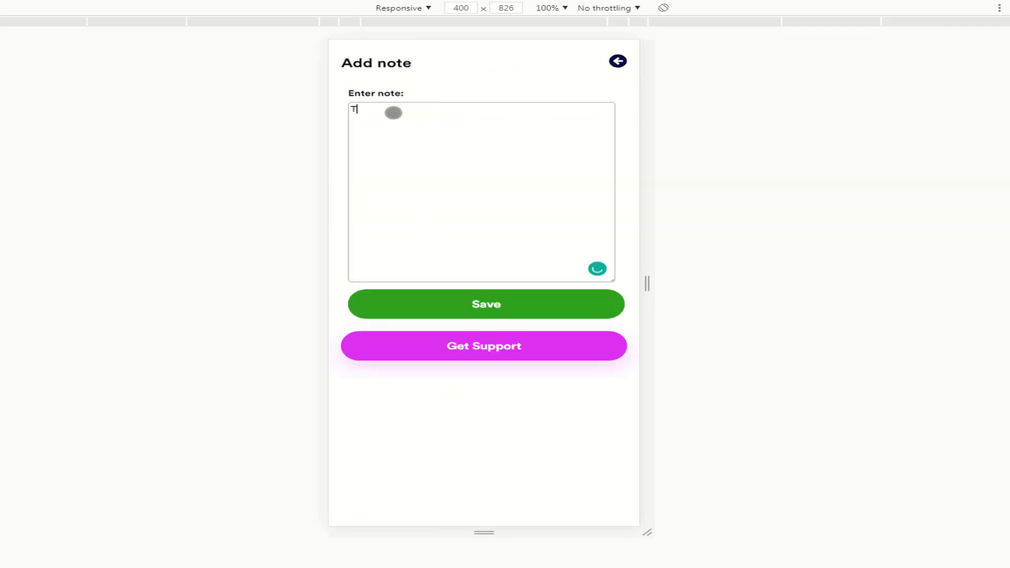
text(ew note)
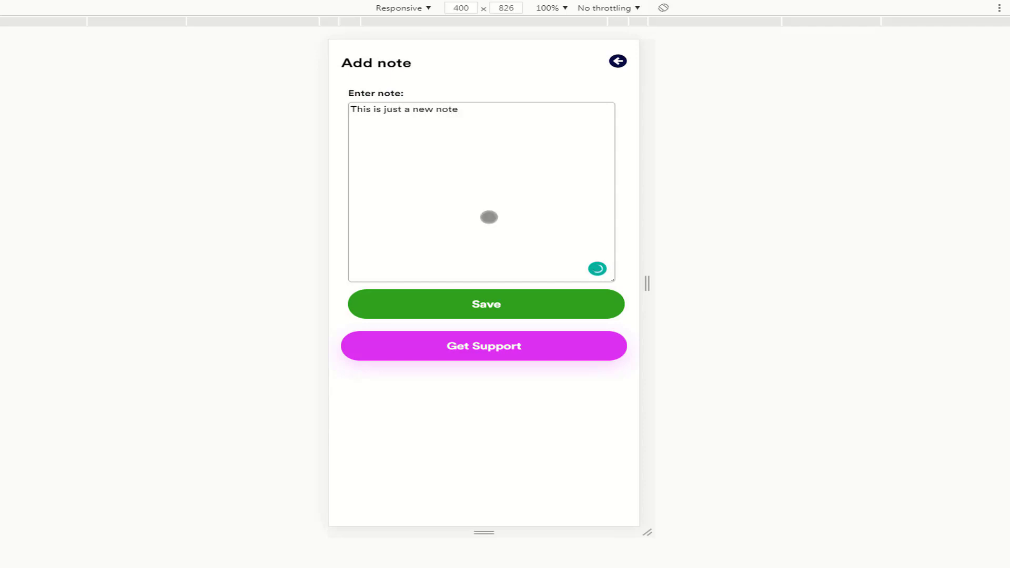
click(496, 302)
click(617, 61)
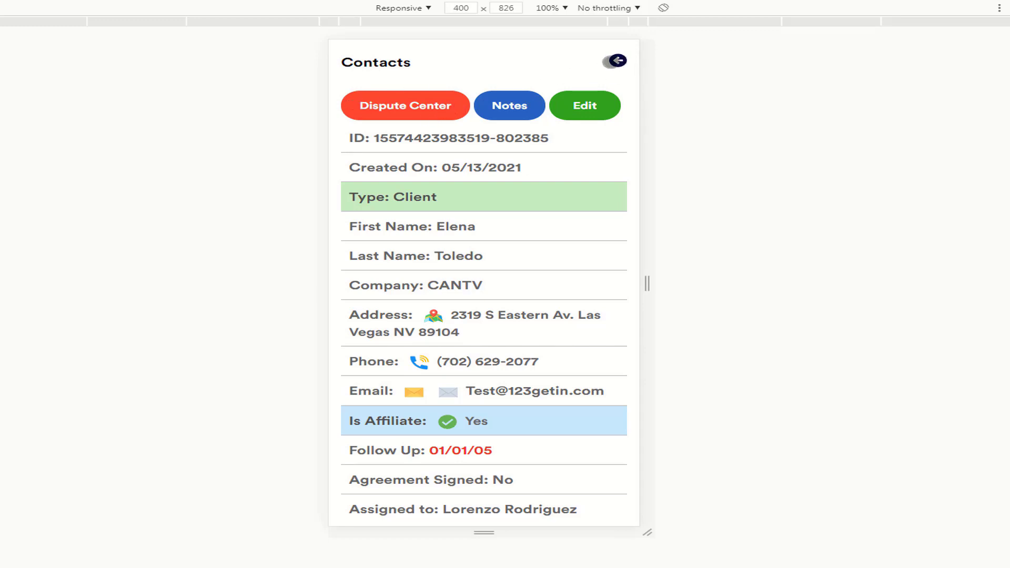
Search the contacts list for 'luis', then clear the search.
click(617, 61)
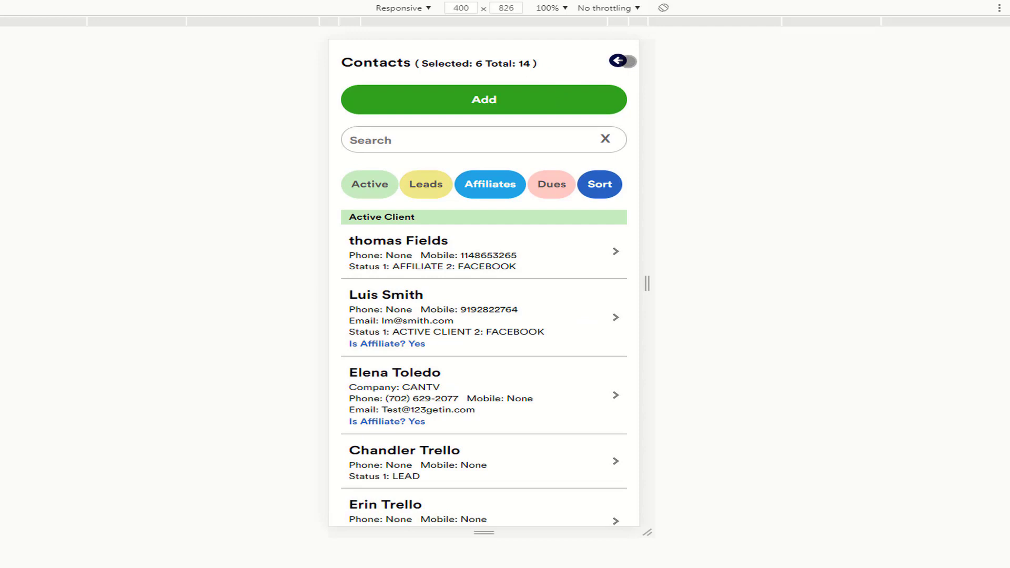
click(457, 147)
text(luis)
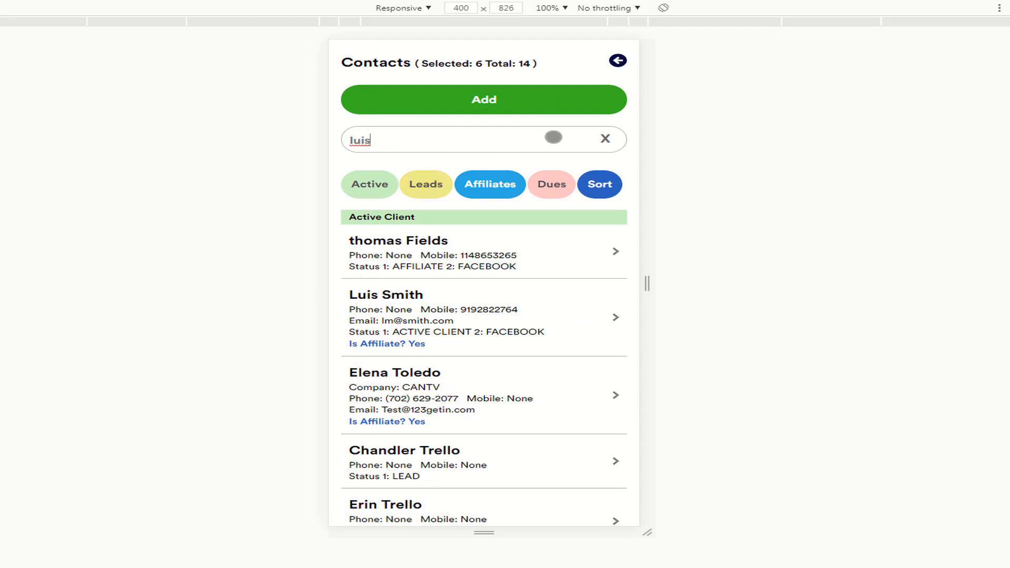
key(Return)
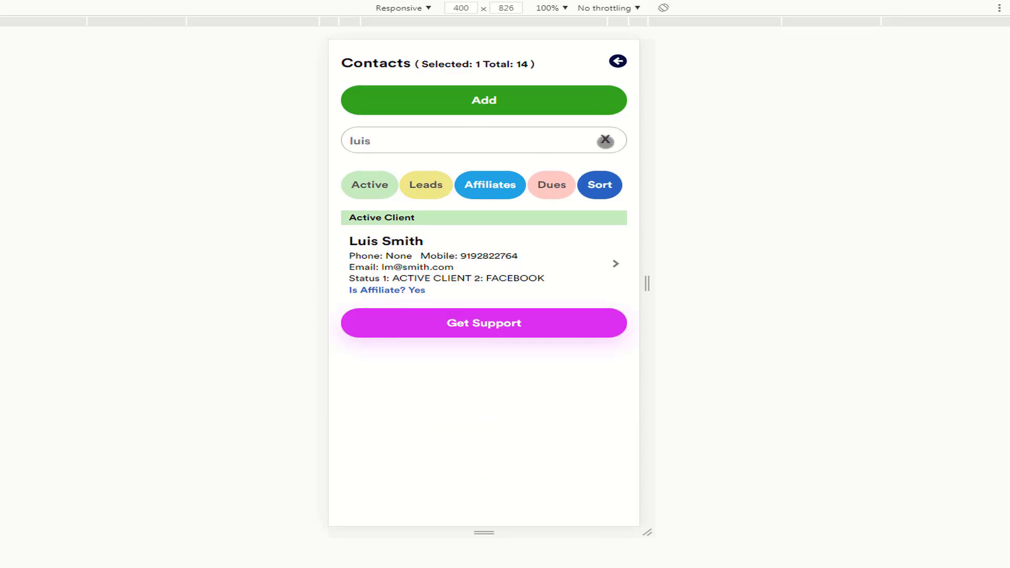
click(604, 140)
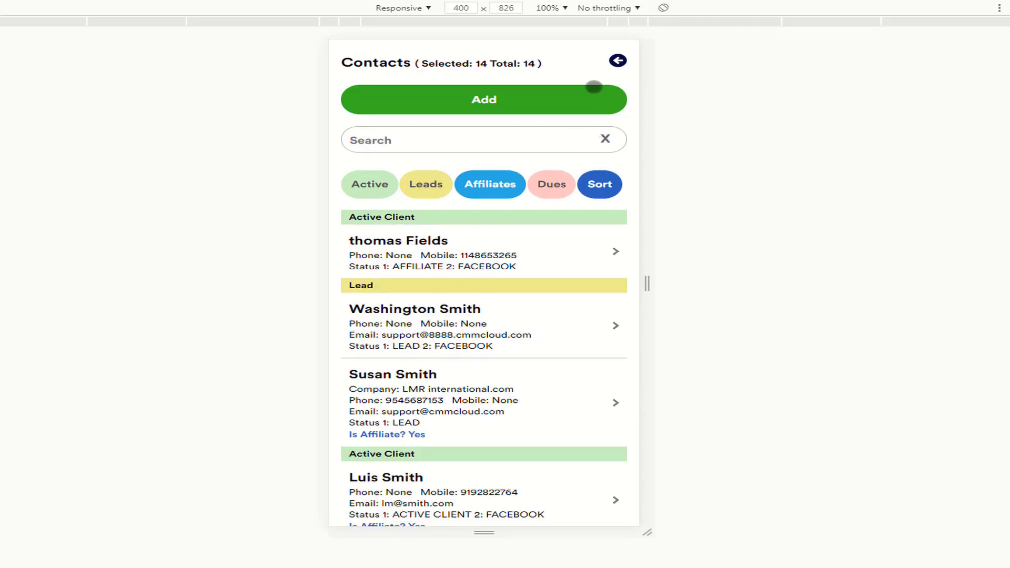
click(618, 61)
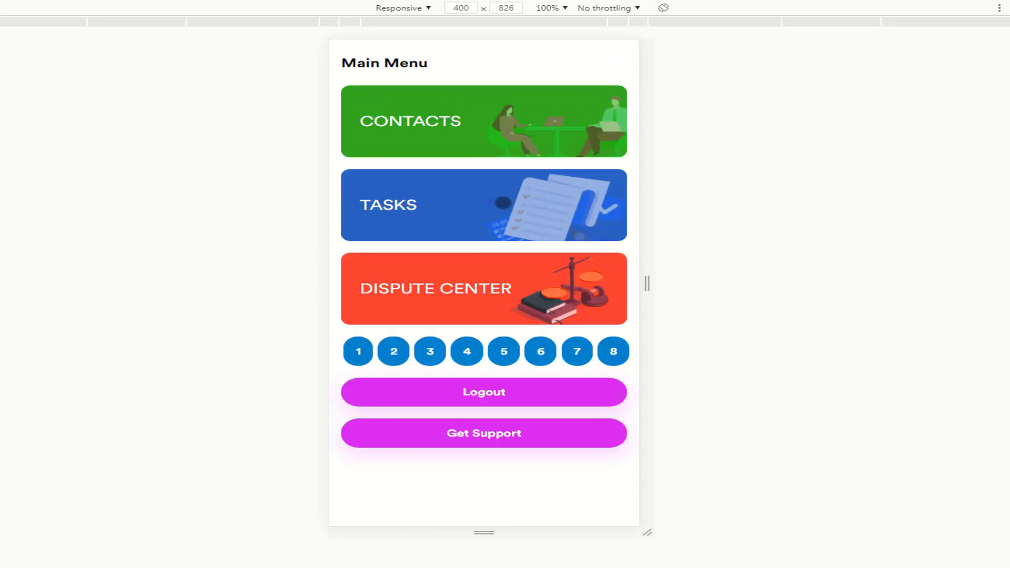
click(502, 202)
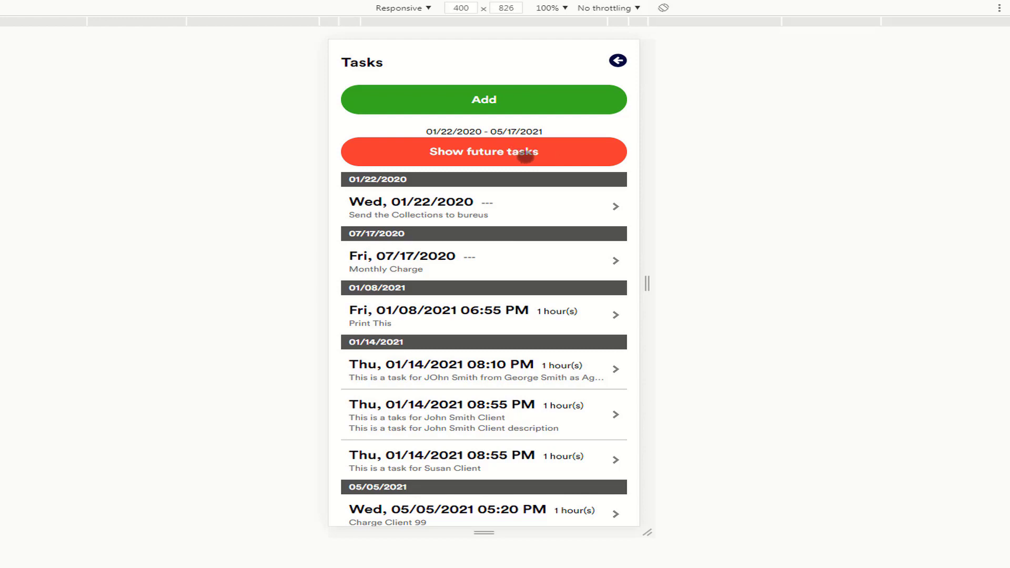
click(525, 156)
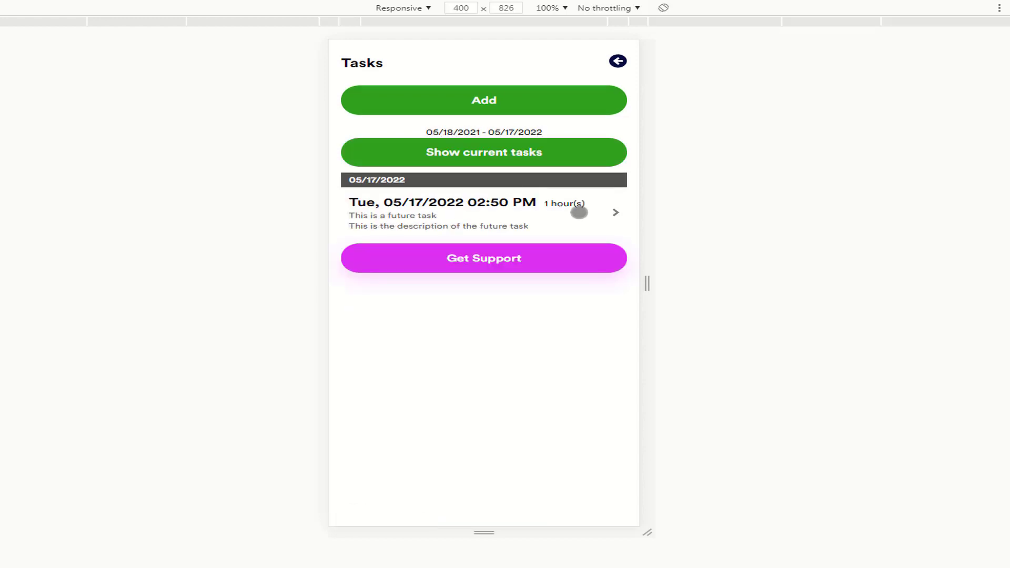
click(444, 155)
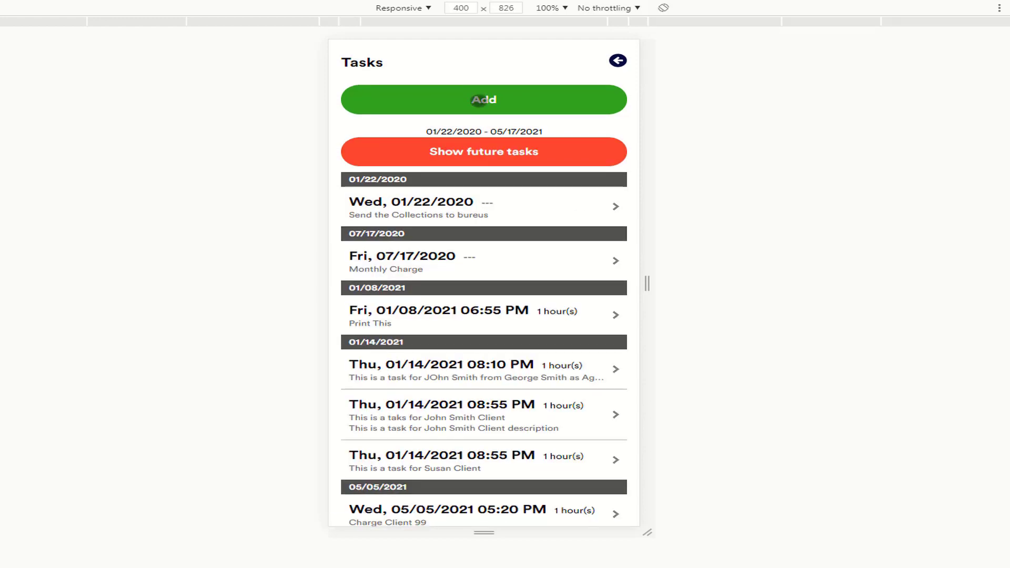
click(489, 423)
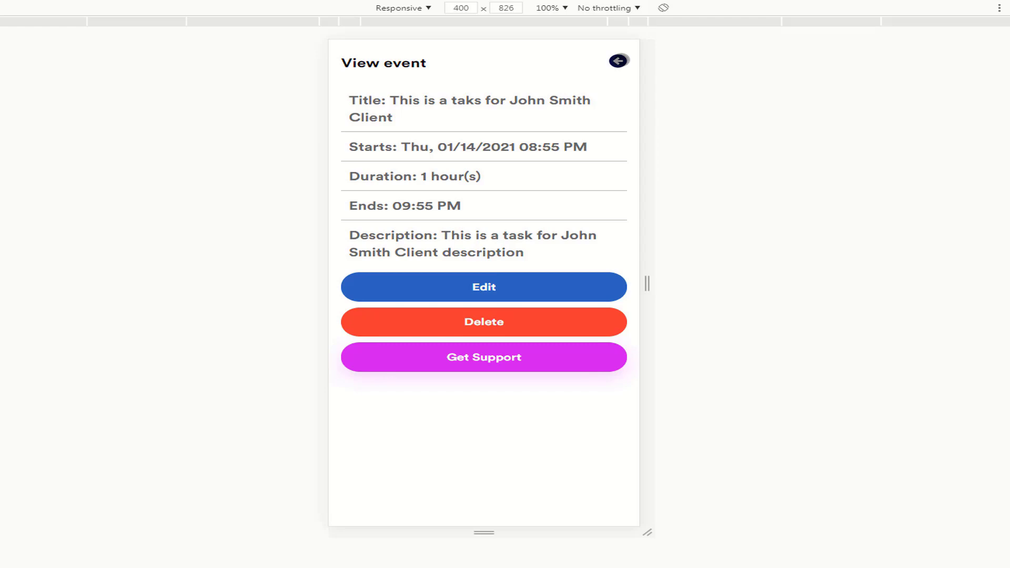
click(618, 60)
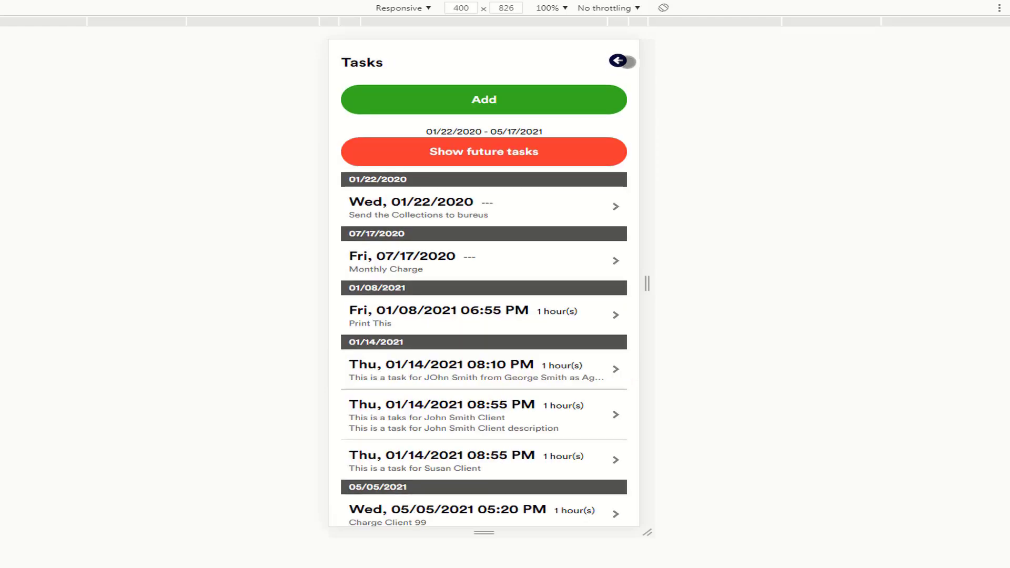
click(618, 61)
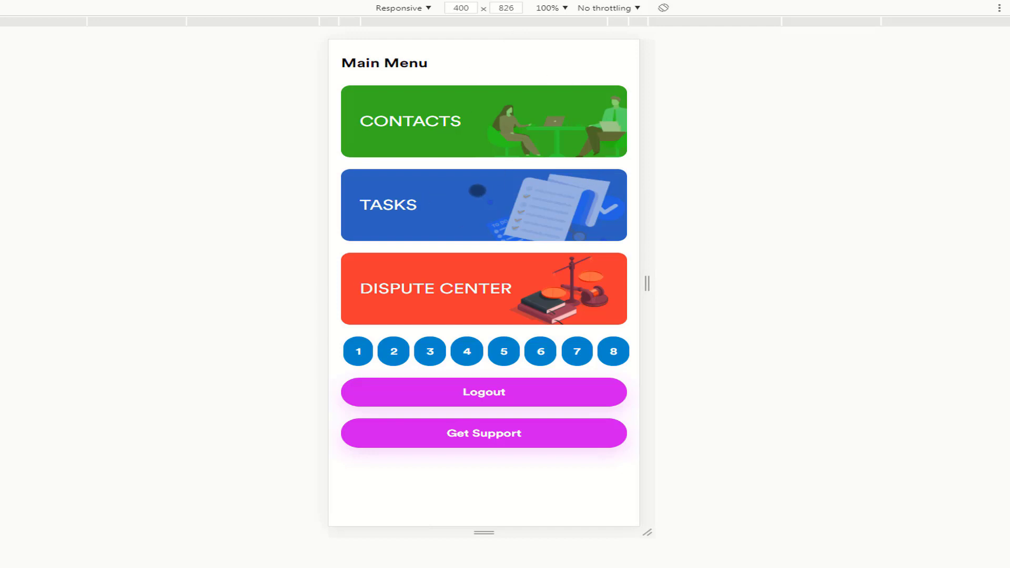
View the LMR international.com lead's details from Contacts, then return to the list.
click(527, 141)
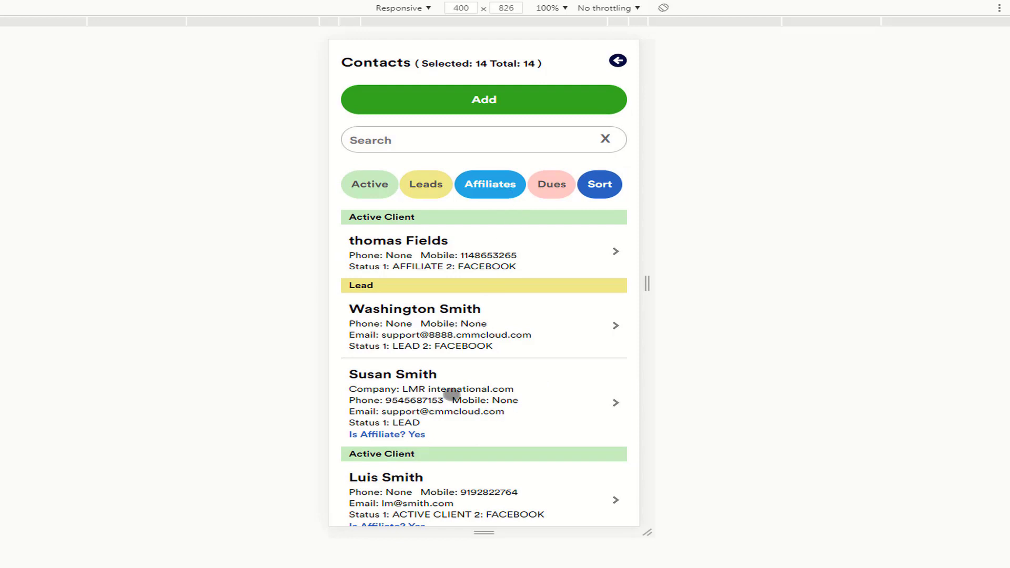
click(451, 394)
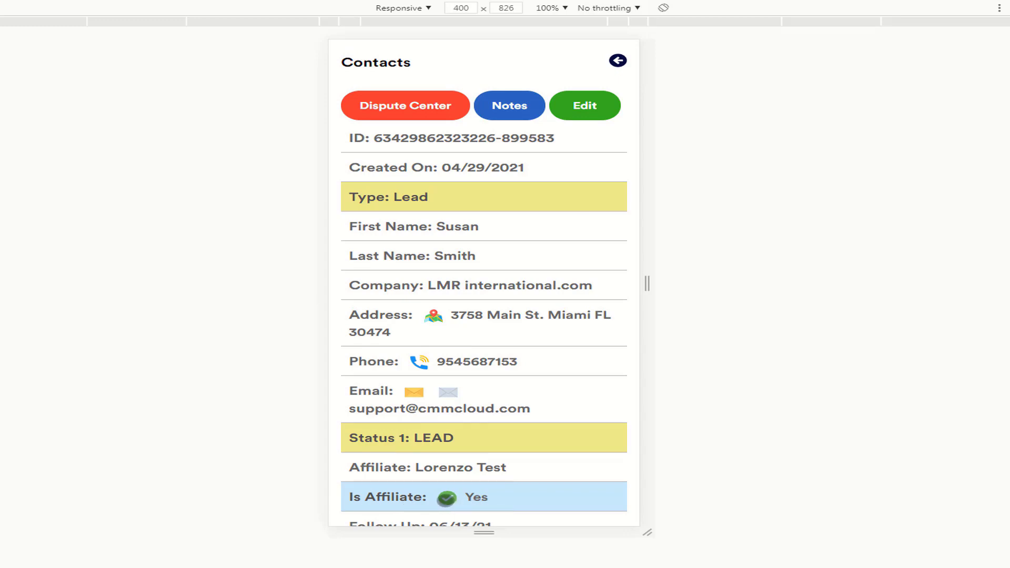
click(446, 497)
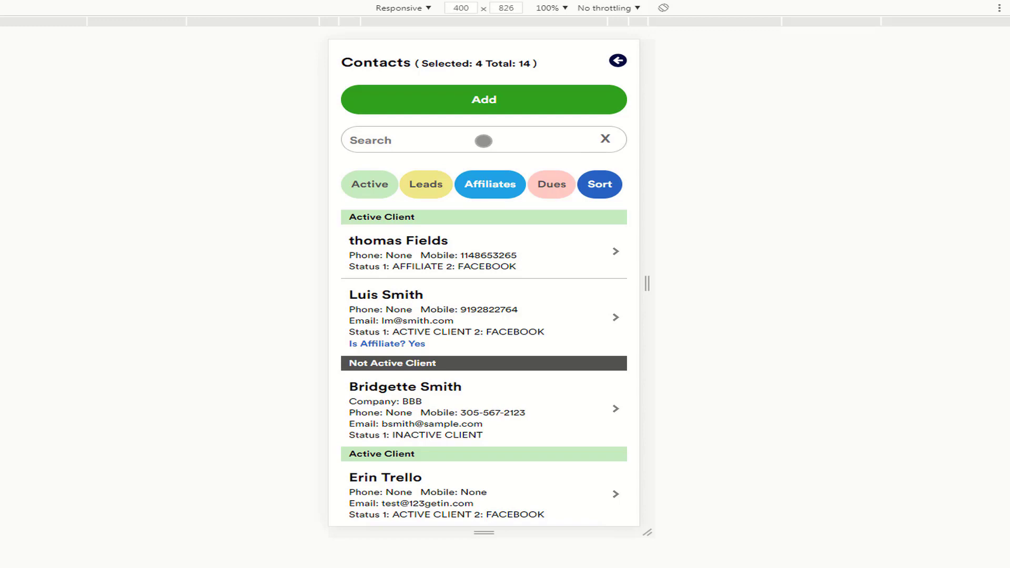
Search contacts for 'susan', clear and search again, then open the matching contact.
click(483, 140)
text(susan)
key(Return)
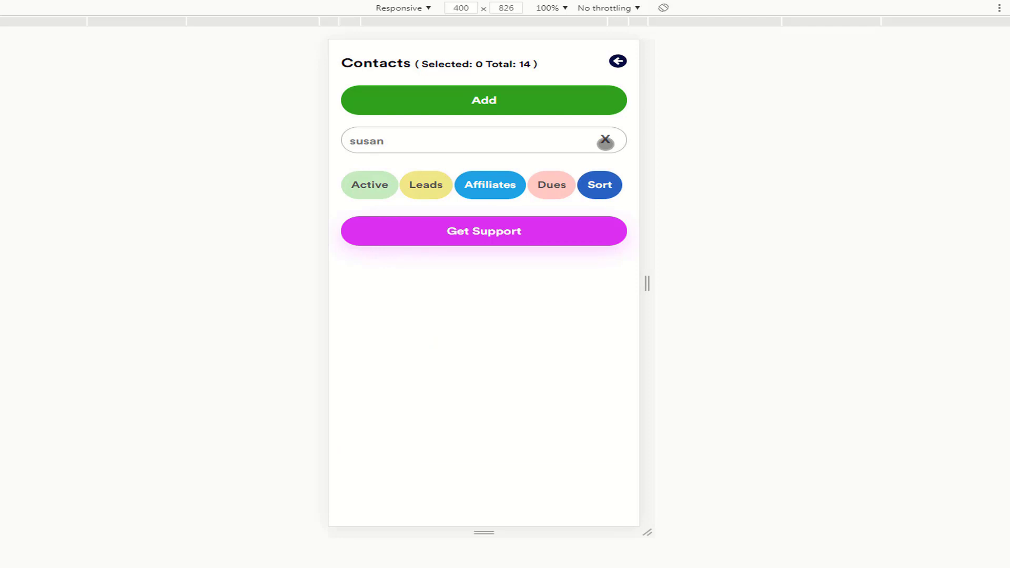
click(605, 140)
click(419, 143)
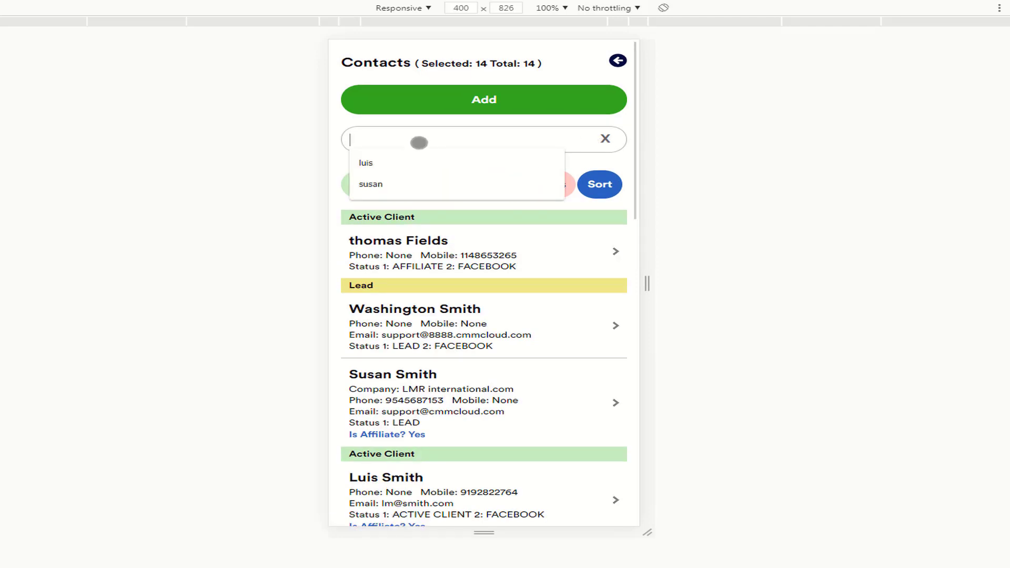
text(susan)
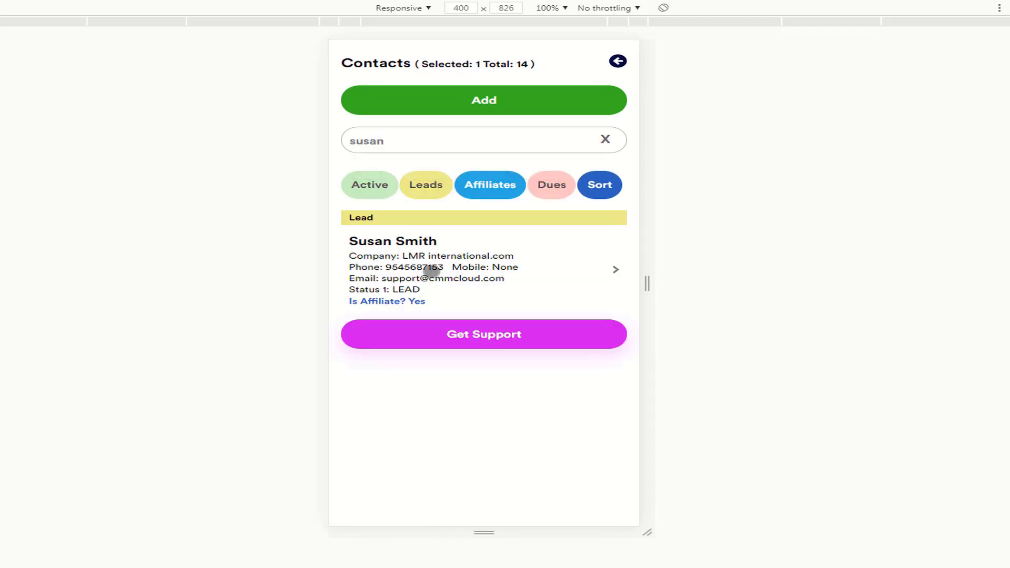
click(419, 266)
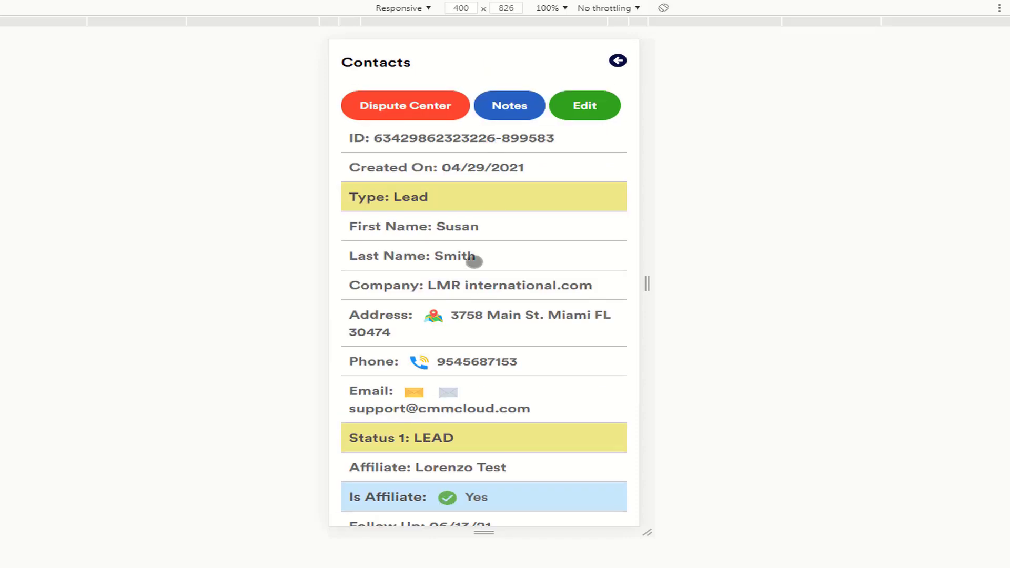
Filter to active contacts, view the LMR international.com lead, and return to the Main Menu.
key(alt+Left)
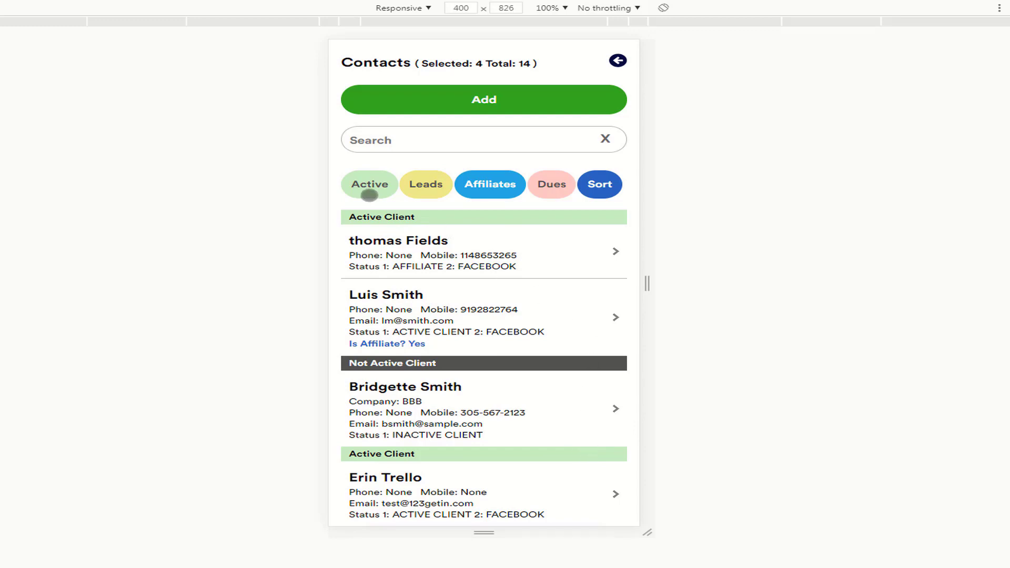
click(369, 195)
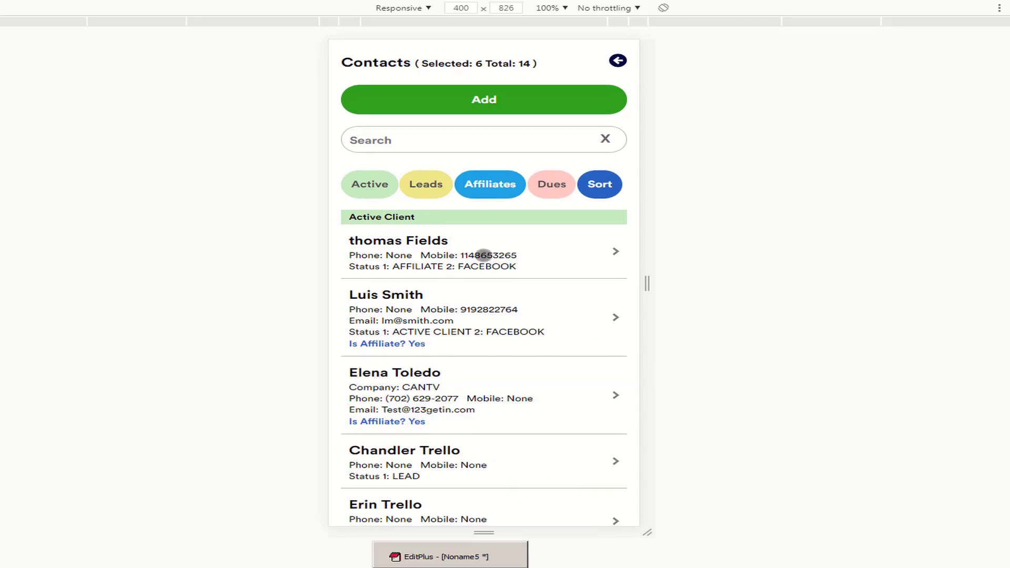
click(618, 61)
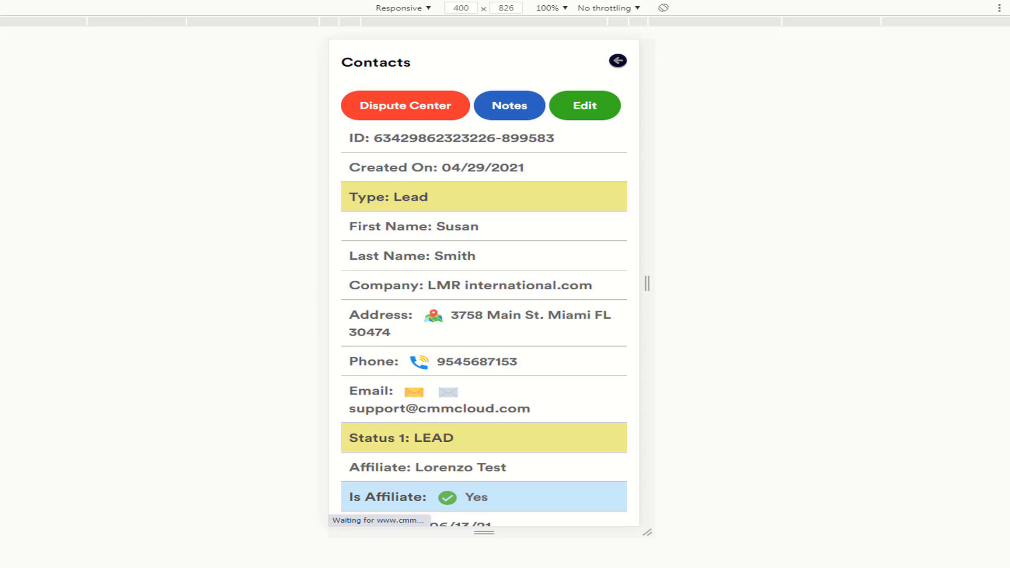
click(617, 61)
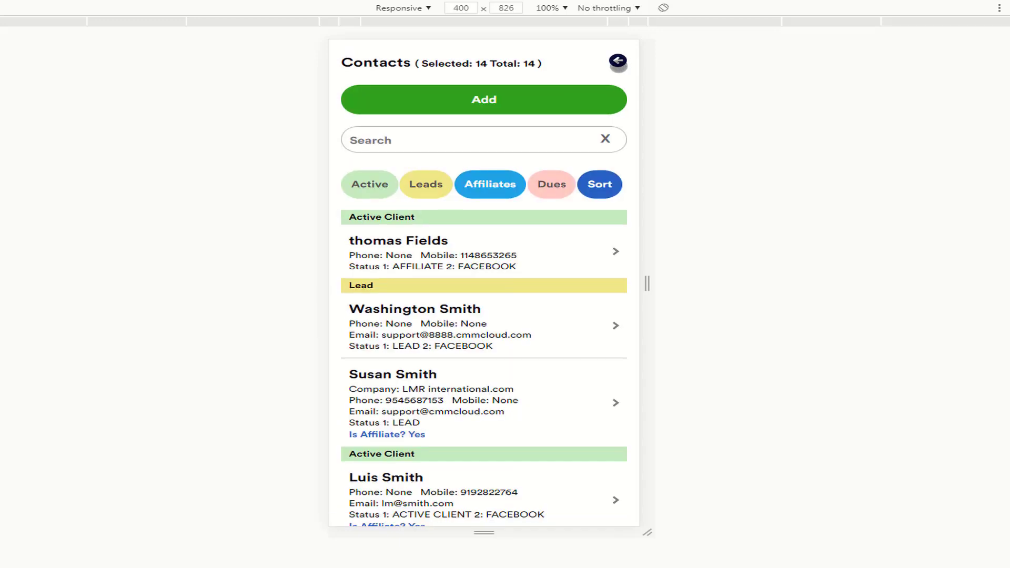
click(618, 61)
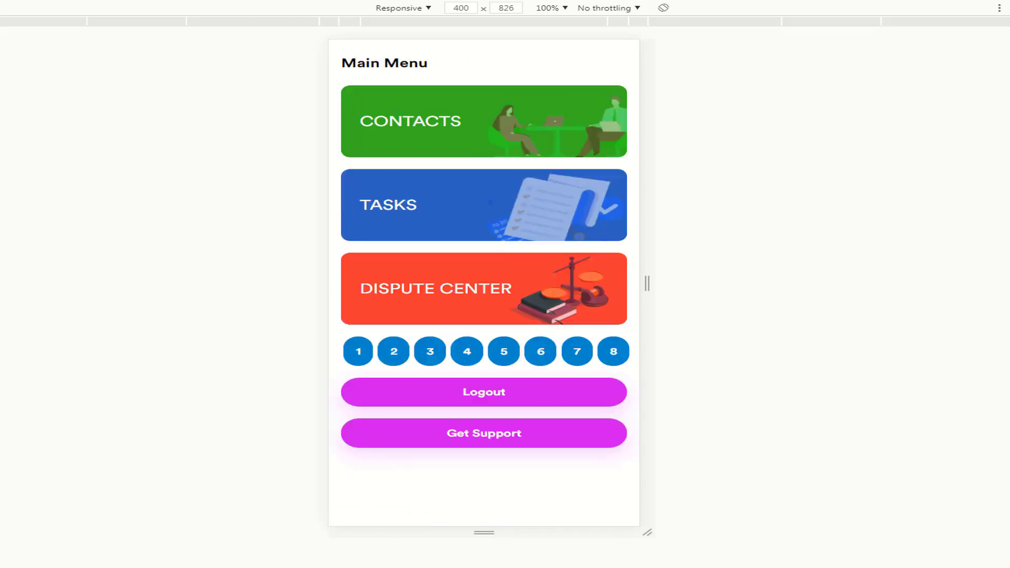